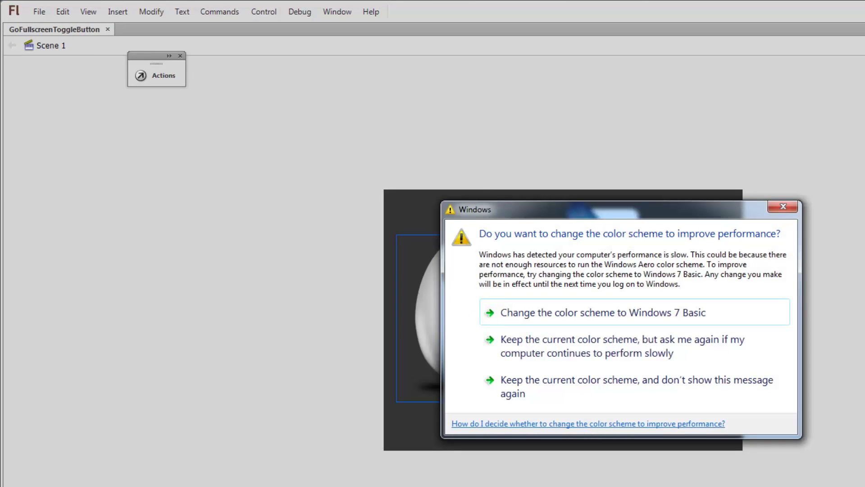
Keep the current colour scheme, debug GoFullscreenToggleButton.swf, and move the Flash Player window right.
left_click(722, 377)
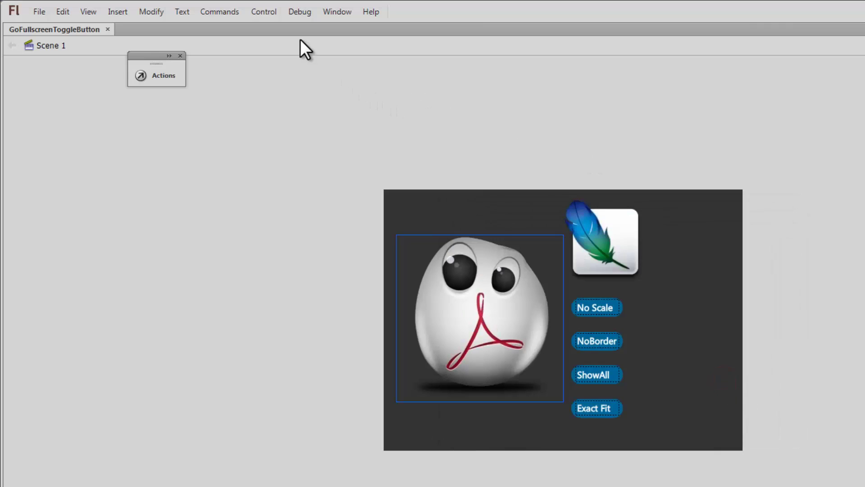
left_click(301, 11)
mouse_move(332, 25)
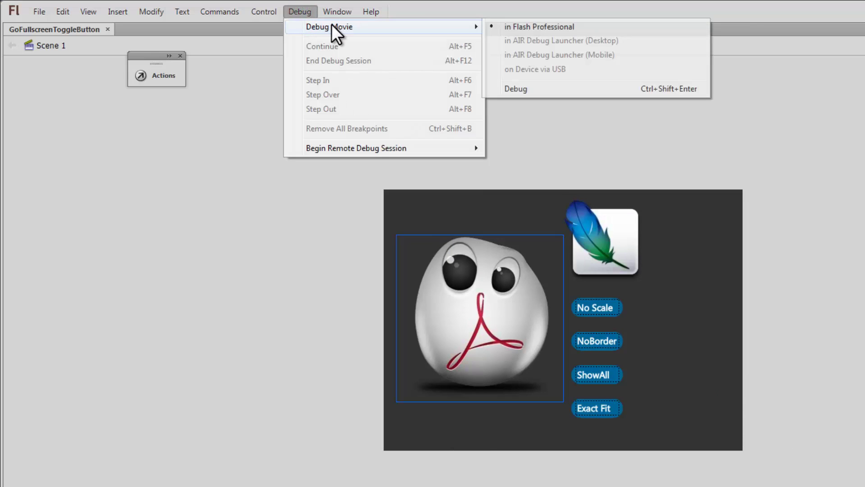
left_click(533, 91)
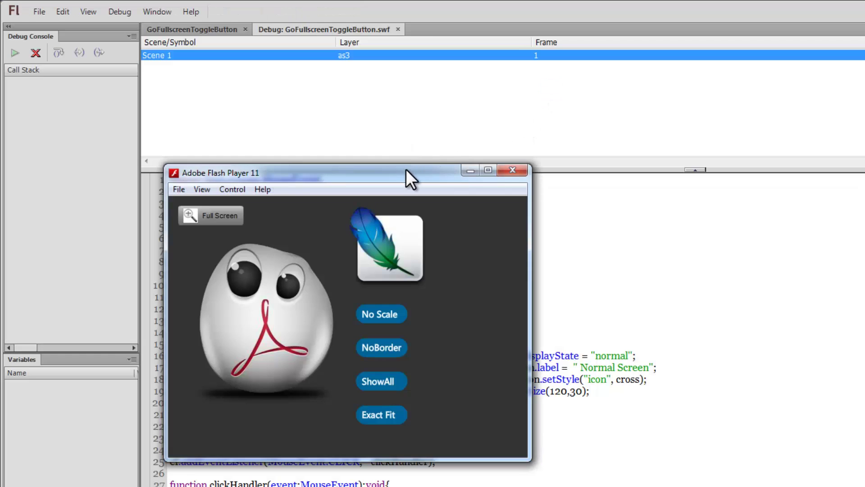
left_click_drag(405, 173, 497, 174)
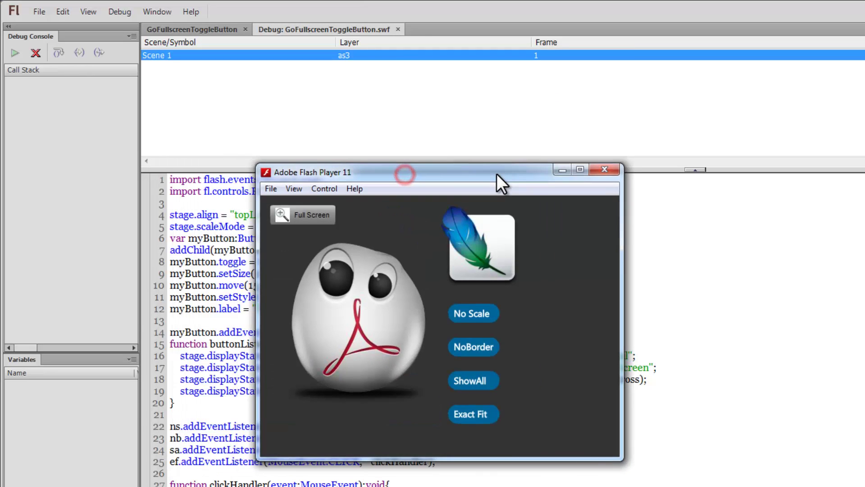
left_click(309, 214)
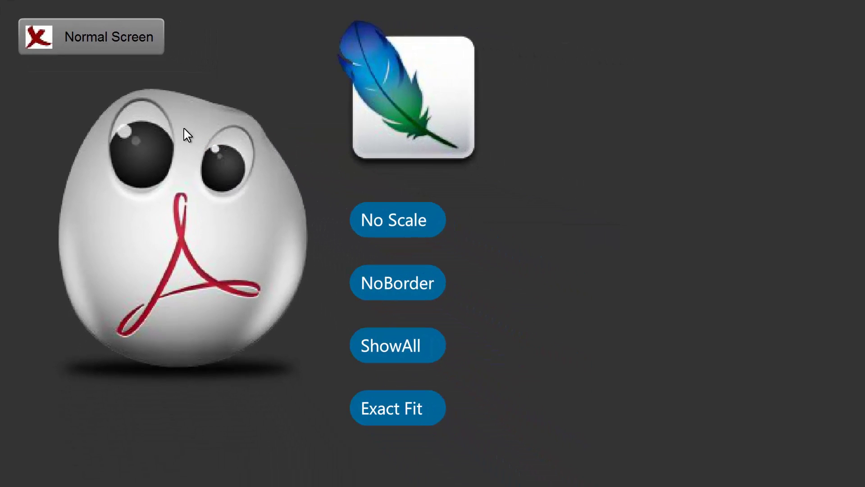
left_click(47, 43)
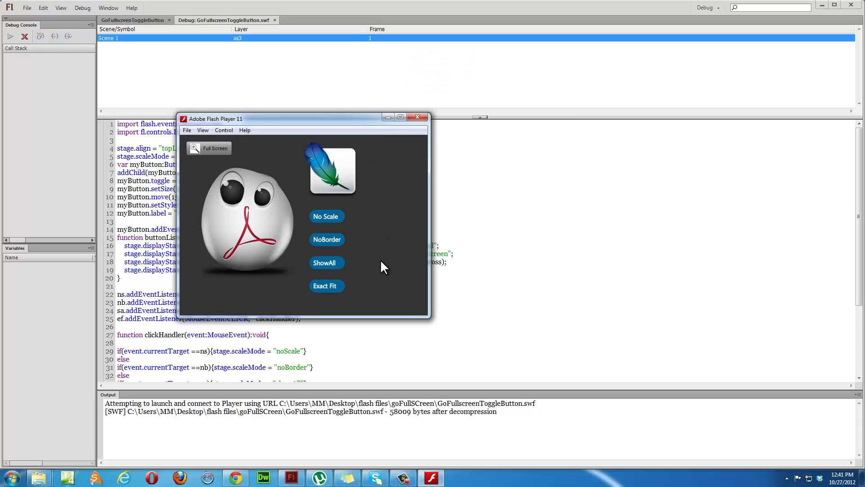
Switch the GoFullscreenToggleButton movie to full screen using its Full Screen button.
left_click(202, 148)
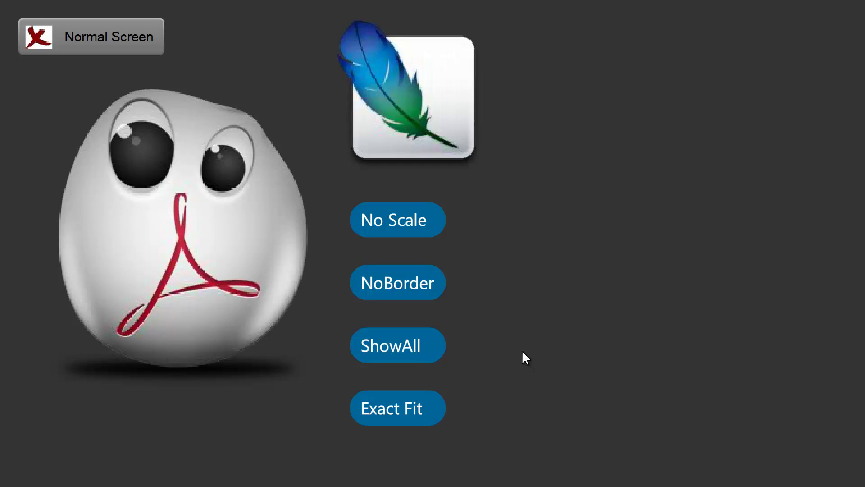
Set the full-screen movie's scale mode to No Scale, then to NoBorder.
left_click(419, 228)
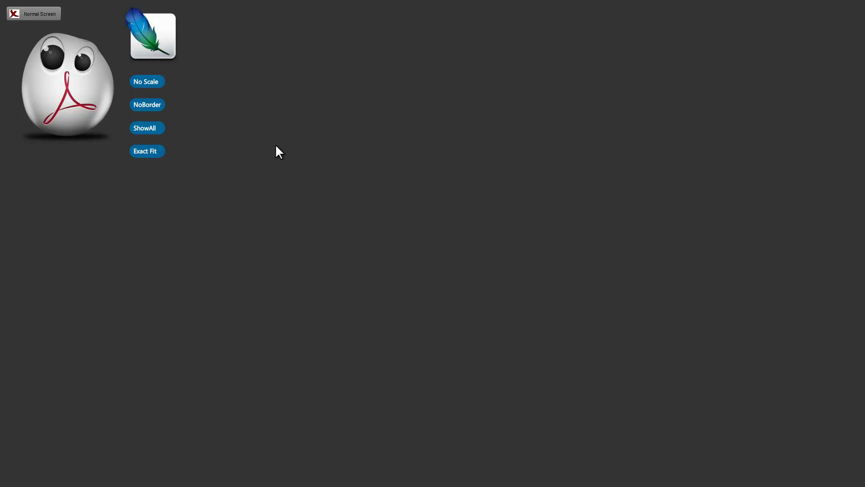
left_click(160, 107)
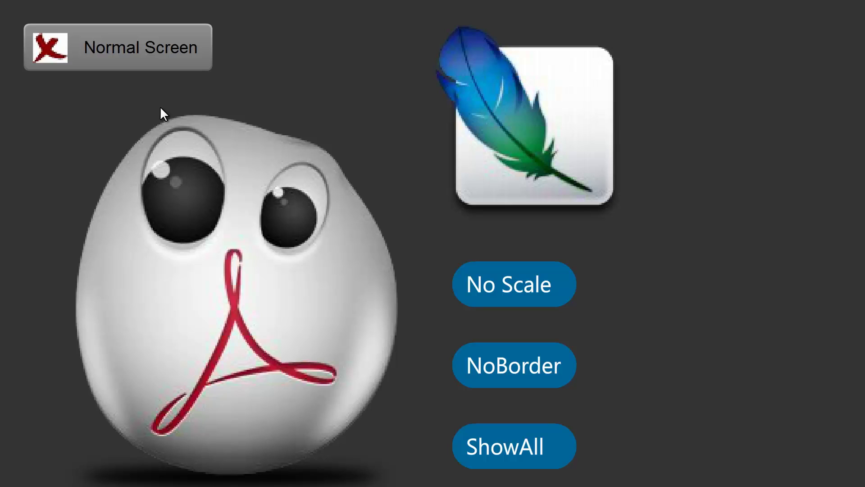
Cycle the movie's scale mode through ShowAll and Exact Fit, ending back on ShowAll.
left_click(507, 441)
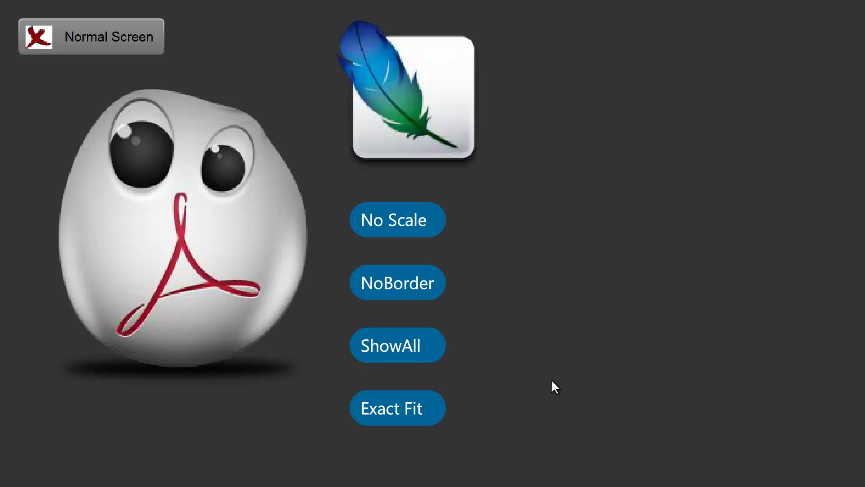
left_click(433, 407)
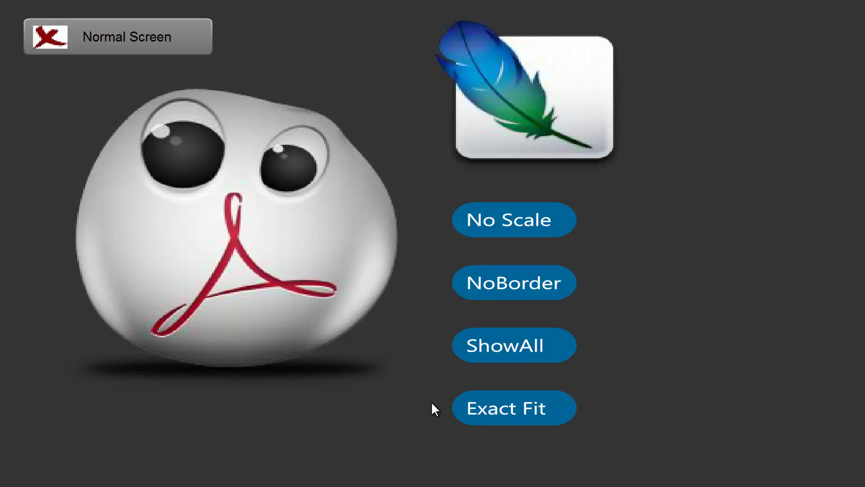
left_click(520, 347)
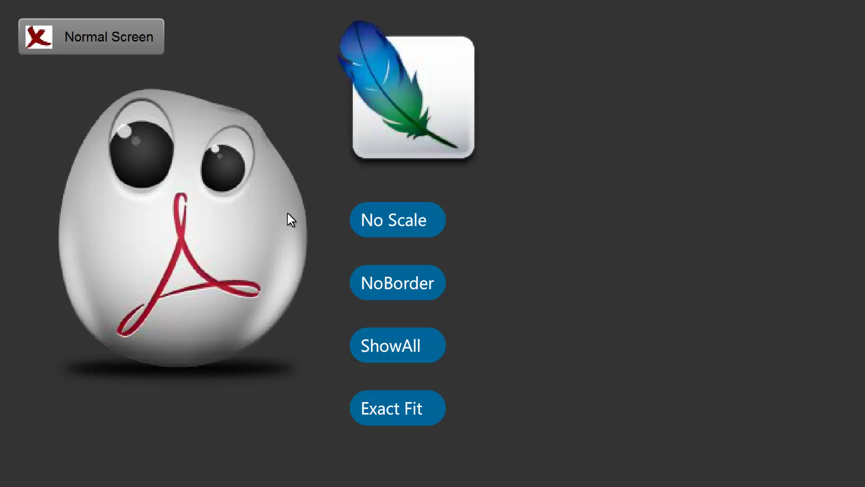
left_click(94, 43)
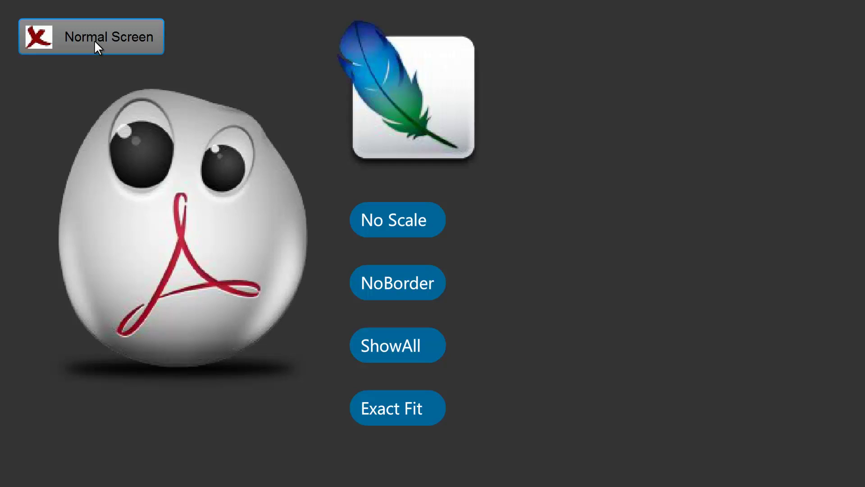
Exit full screen with the Normal Screen button and return to the Flash stage.
left_click(94, 41)
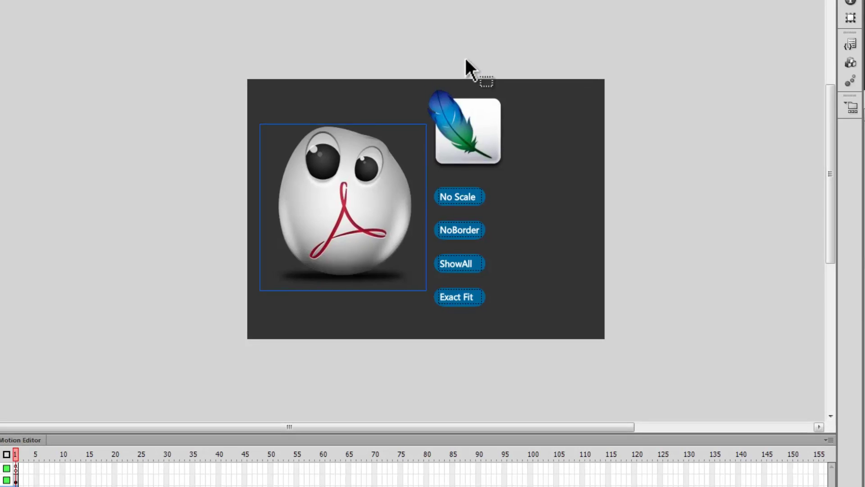
Deselect the egg image by clicking the empty pasteboard beside the stage.
left_click(657, 168)
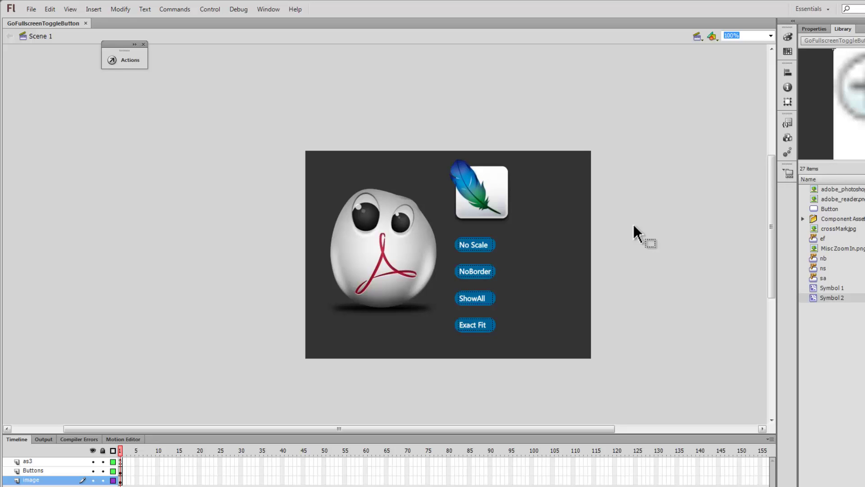
Preview the Button symbol in the Library and view User Interface > Button in Components.
left_click(816, 209)
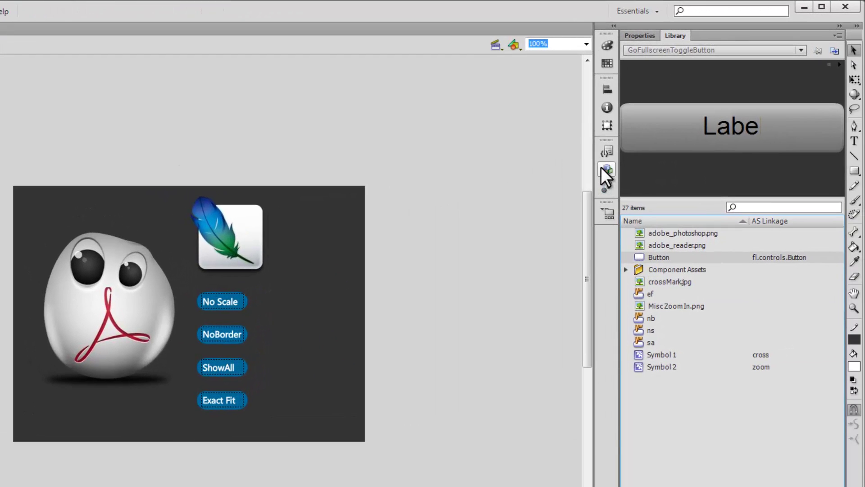
left_click(602, 166)
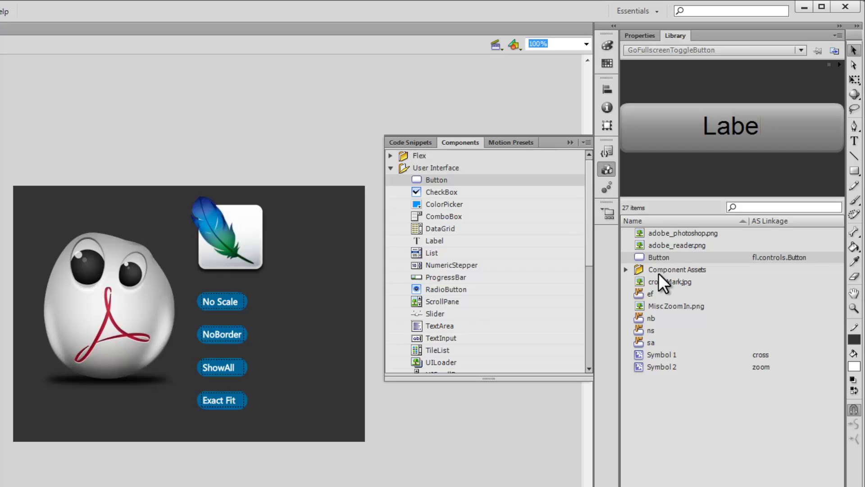
left_click(466, 93)
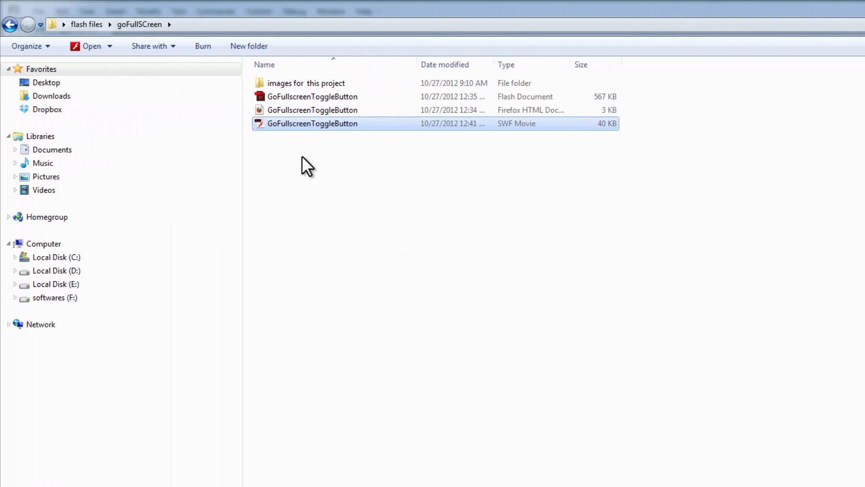
Inspect the FLA, HTML and SWF files, then open the 'images for this project' folder.
left_click(302, 156)
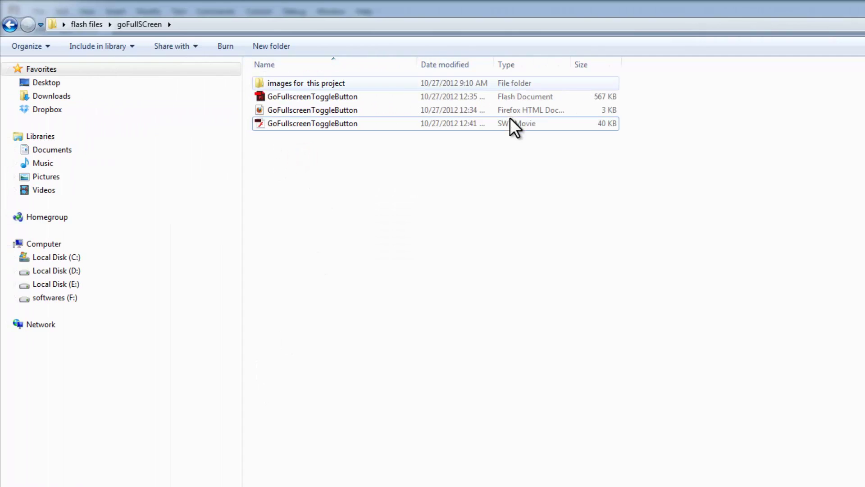
left_click(320, 94)
left_click(319, 109)
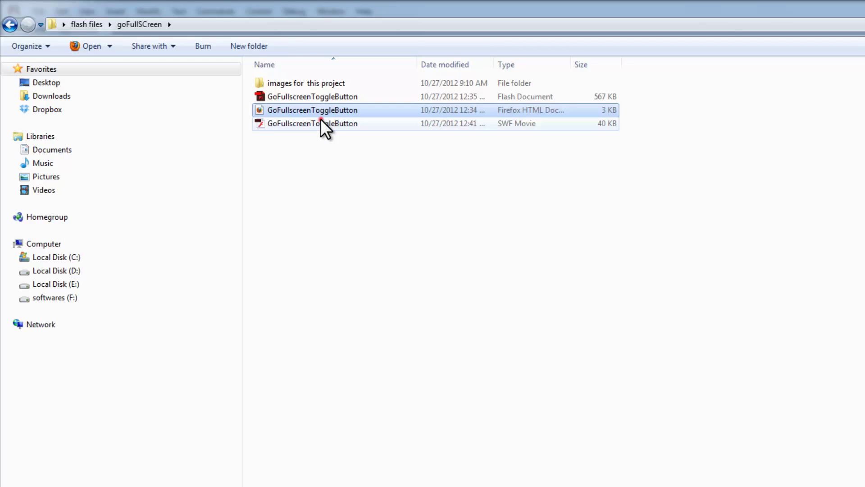
left_click(320, 120)
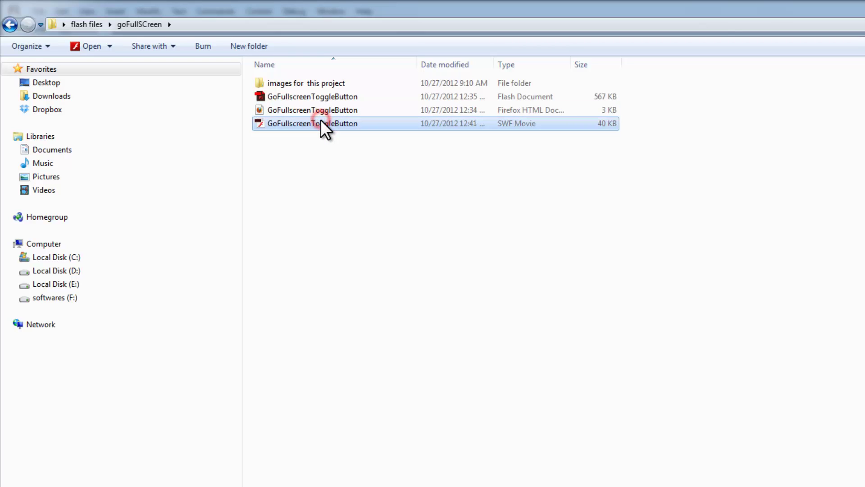
double_click(320, 83)
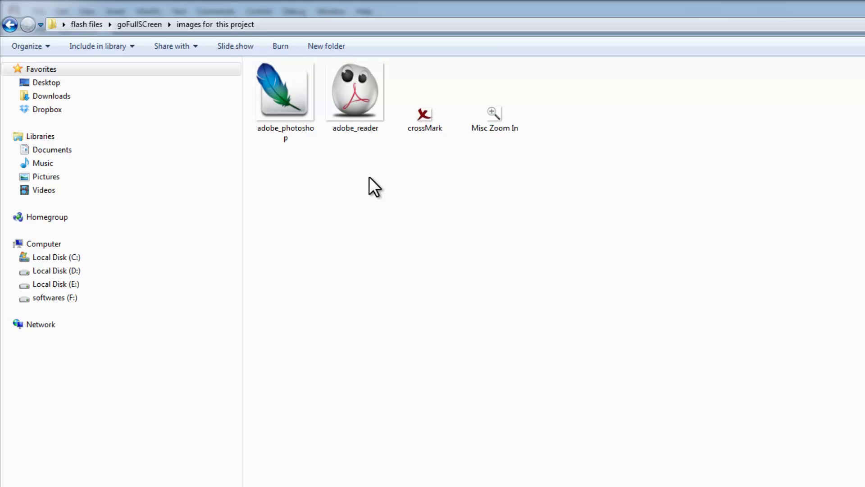
Select the feather, egg, crossMark and Misc Zoom In images, then return to Flash.
left_click(298, 96)
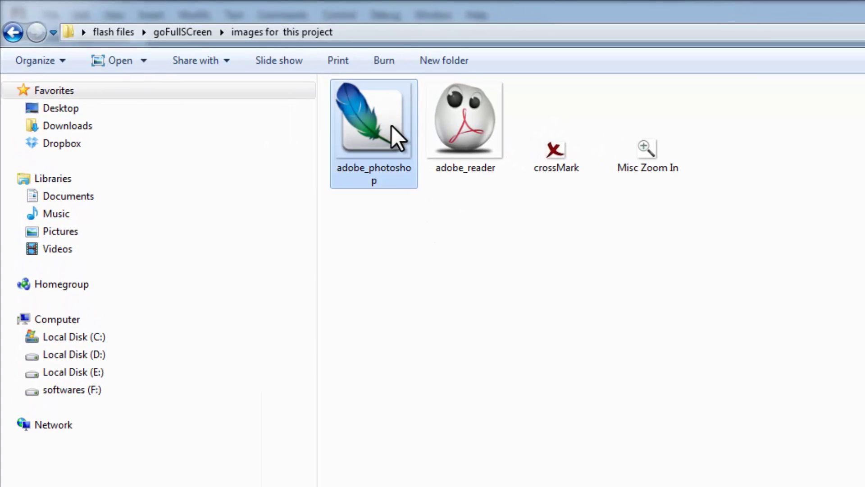
left_click(469, 121)
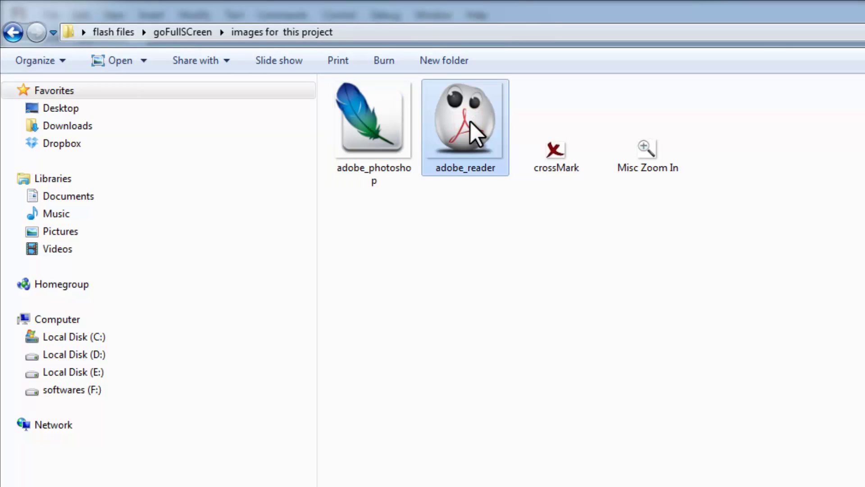
left_click(549, 156)
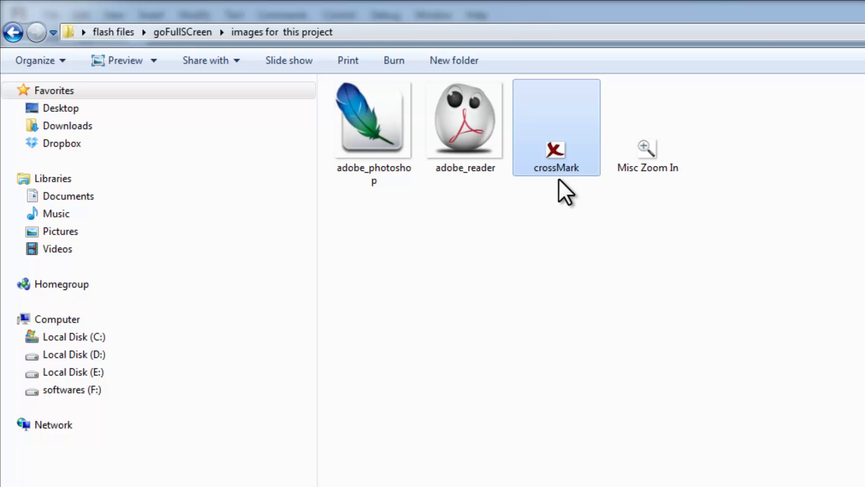
left_click(644, 154)
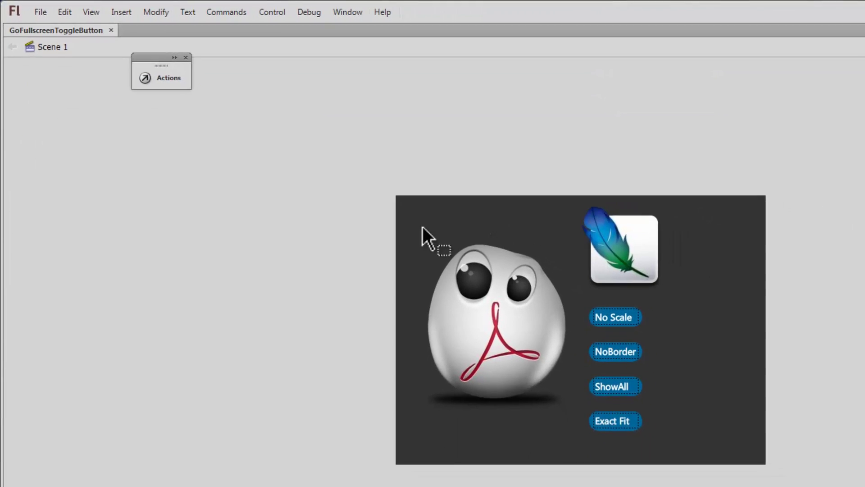
left_click_drag(423, 234, 38, 29)
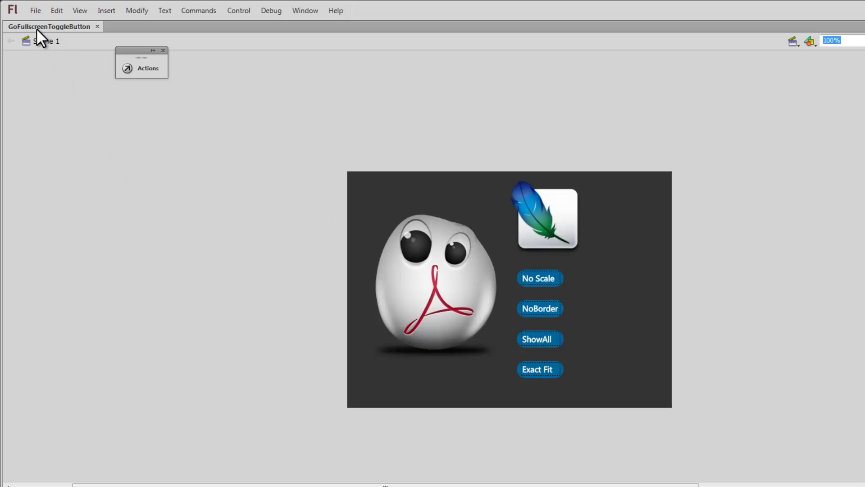
left_click(36, 9)
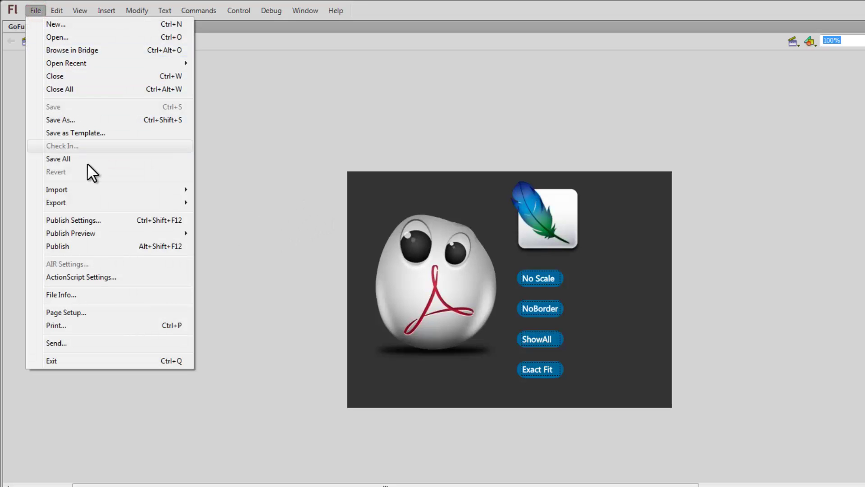
mouse_move(112, 189)
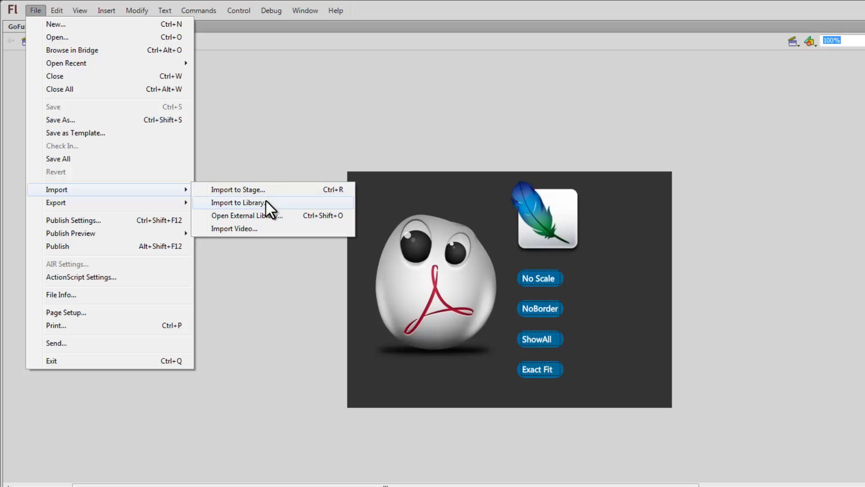
left_click(300, 132)
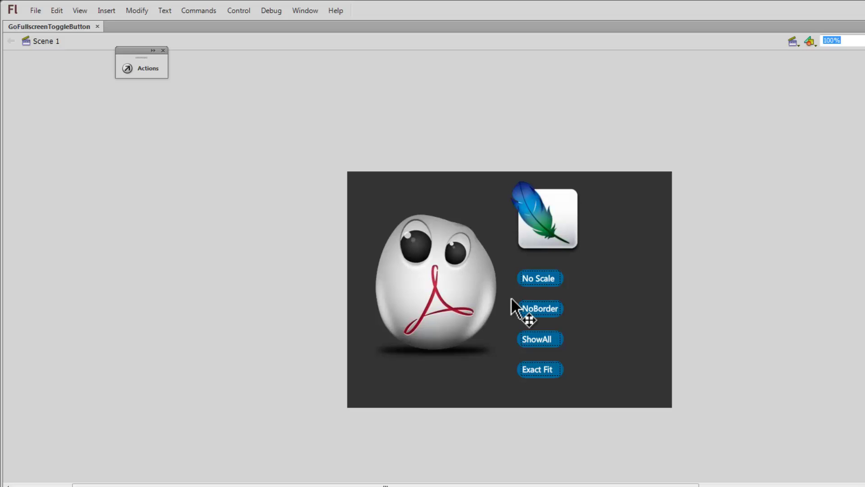
Compare the Acrobat face and feather images' X/Y/W/H in Properties, then show the Library.
left_click(455, 299)
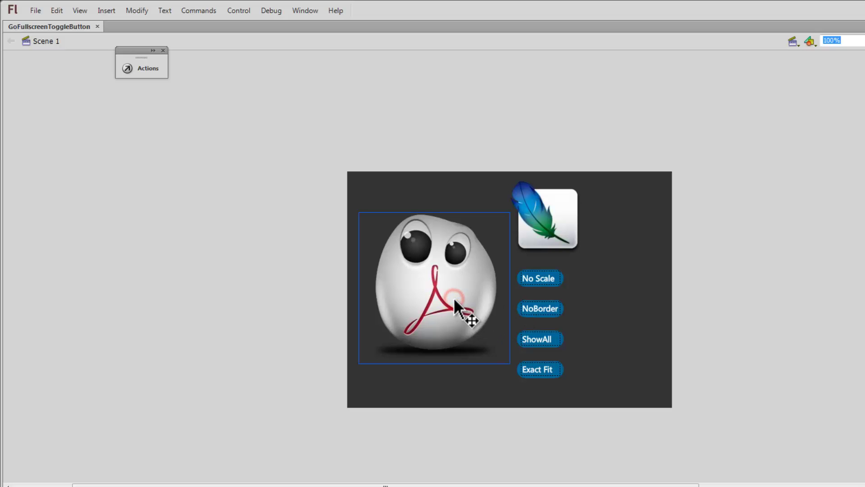
left_click(540, 225)
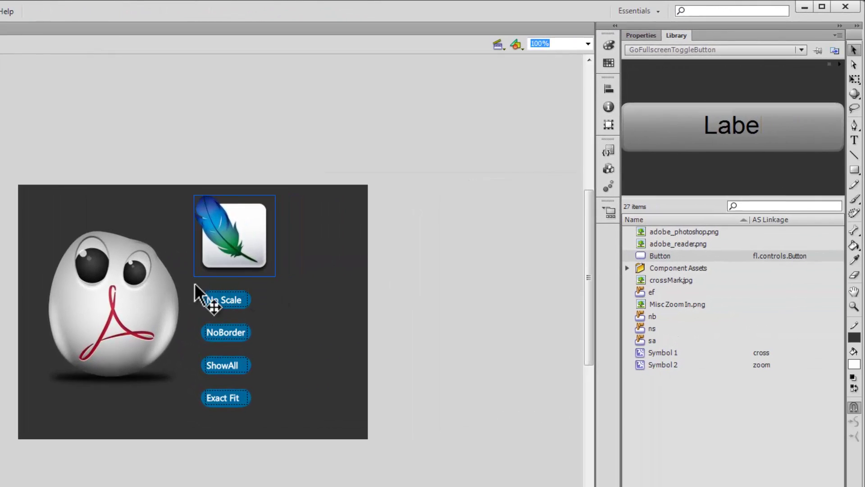
left_click(112, 286)
left_click_drag(638, 39, 617, 47)
left_click(264, 239)
left_click(113, 285)
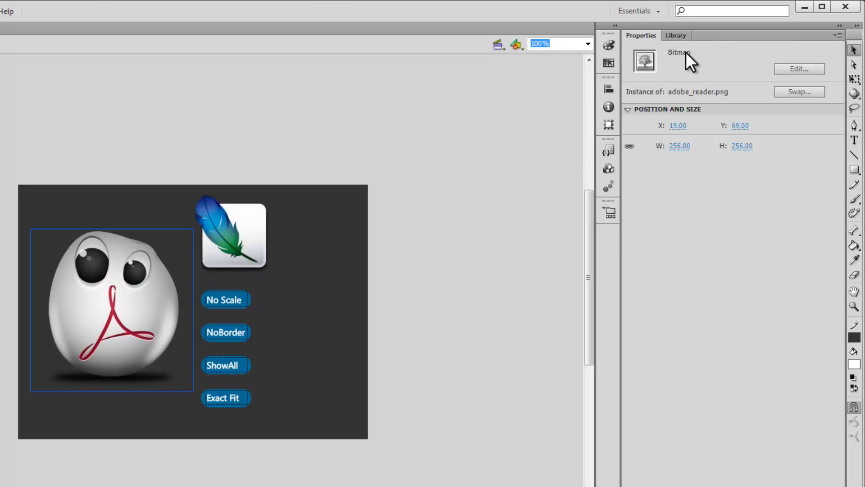
left_click(263, 236)
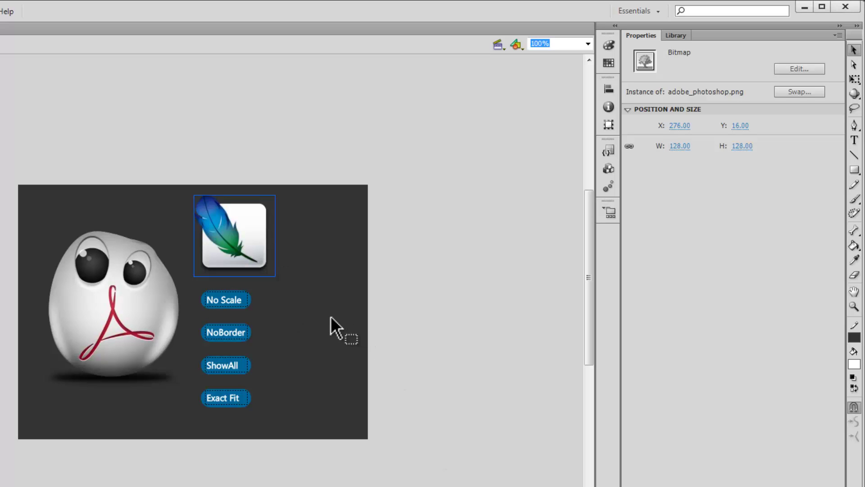
left_click(153, 306)
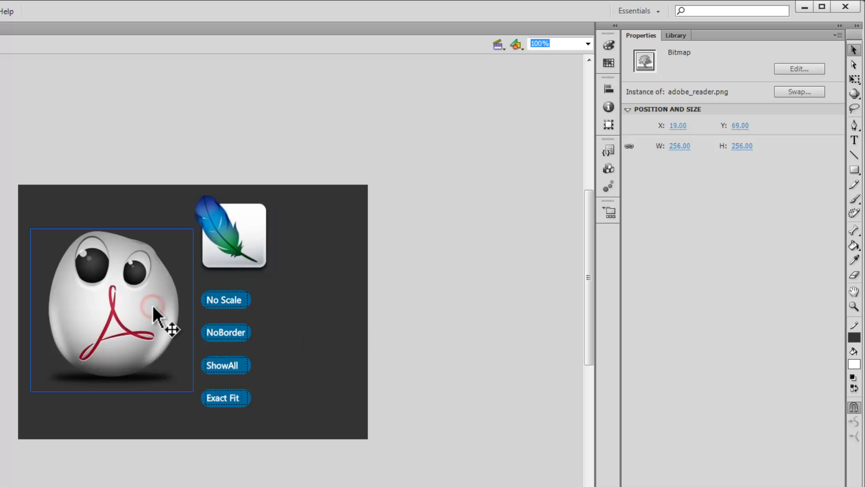
left_click(233, 255)
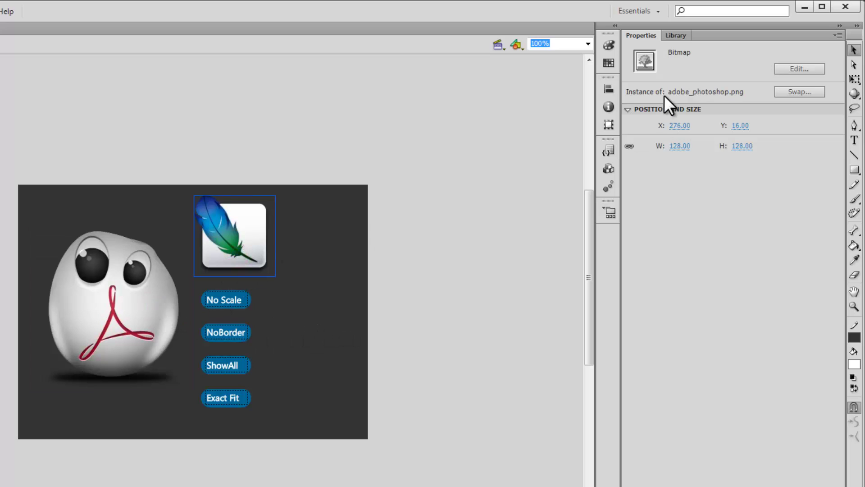
left_click(676, 36)
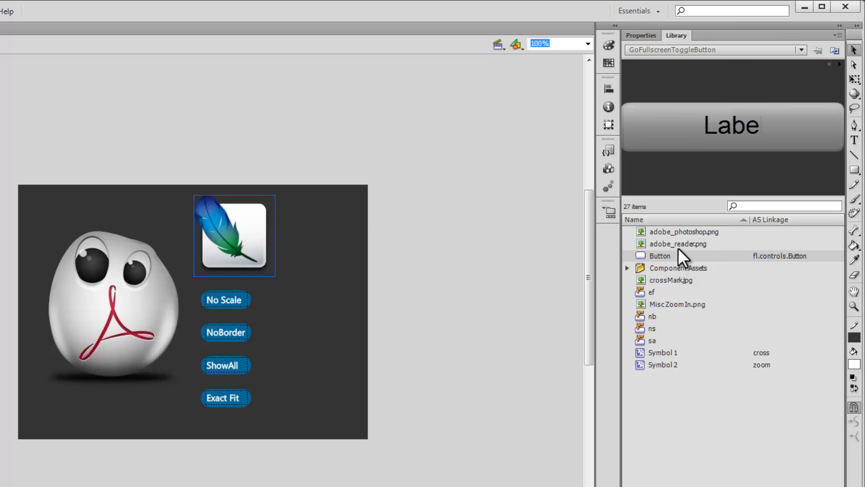
Preview adobe_reader.png in the Library, then select the No Scale, NoBorder, ShowAll and Exact Fit buttons.
left_click(679, 244)
left_click_drag(684, 232, 683, 244)
left_click(225, 299)
left_click(230, 331)
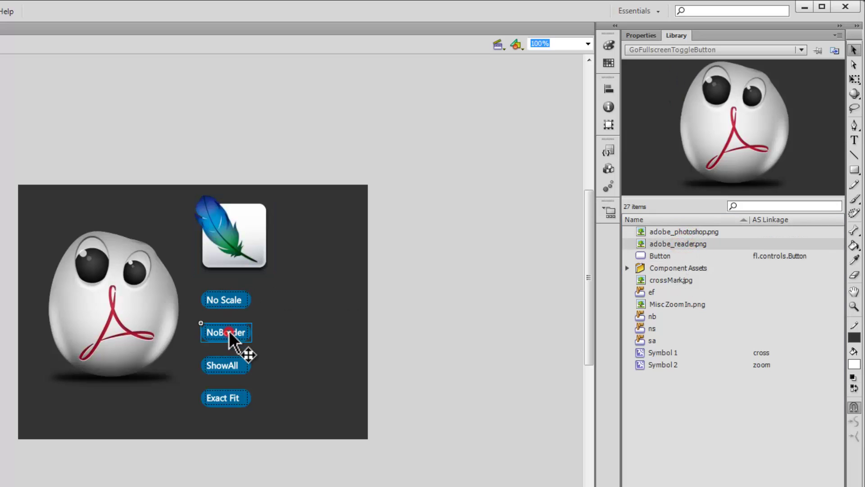
left_click(230, 360)
left_click(229, 396)
left_click(227, 366)
left_click(231, 332)
left_click(232, 299)
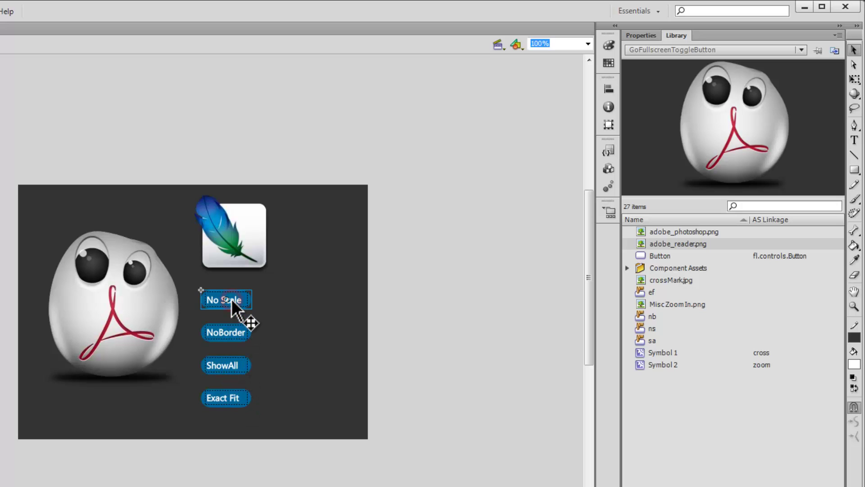
In Properties, select each scale button in turn to read its instance name: ns, nb, sa, ef.
left_click(634, 36)
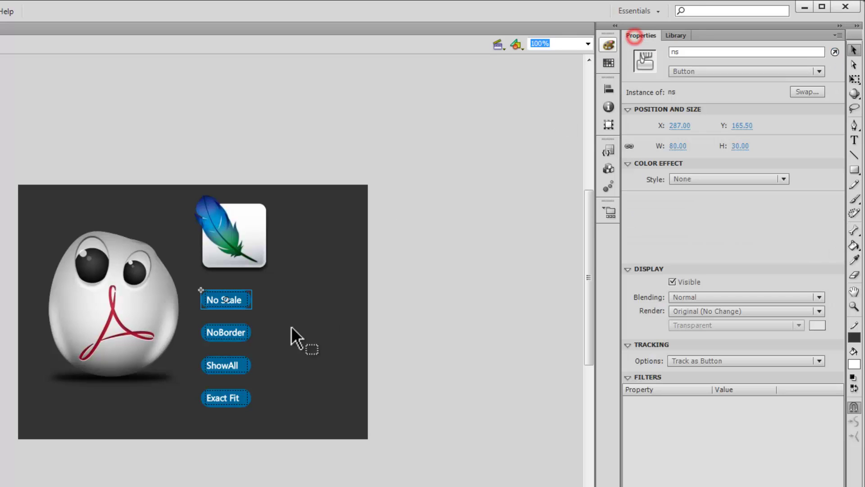
left_click(244, 336)
left_click(238, 364)
left_click(232, 397)
left_click(233, 367)
left_click(235, 334)
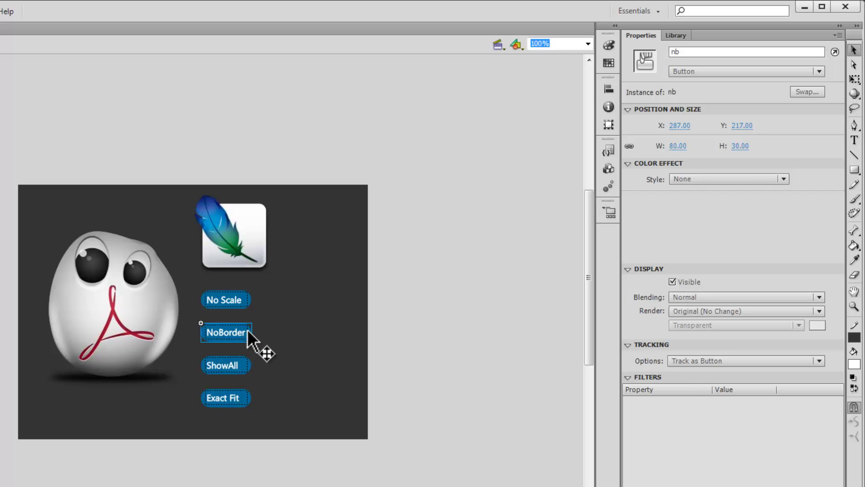
left_click(231, 301)
left_click(231, 331)
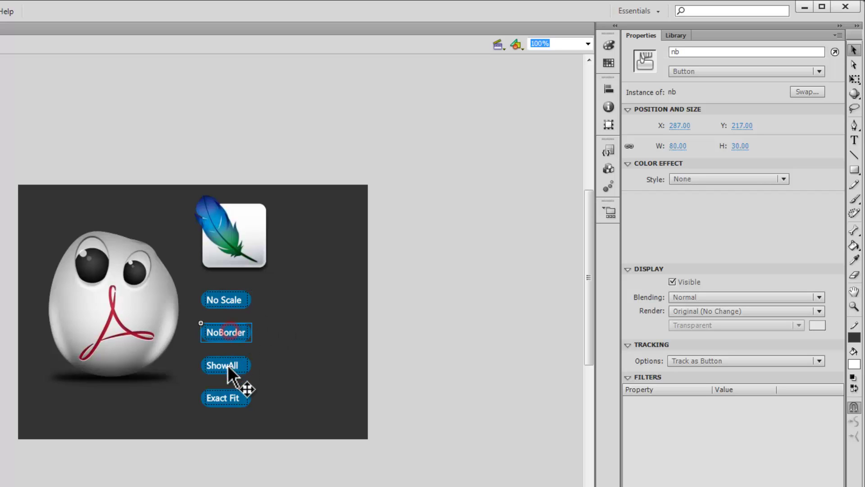
left_click(228, 365)
left_click(228, 399)
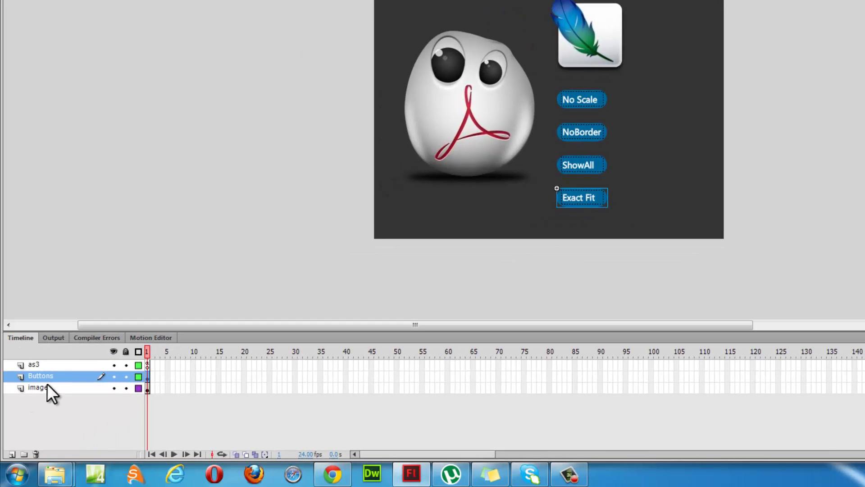
left_click(46, 386)
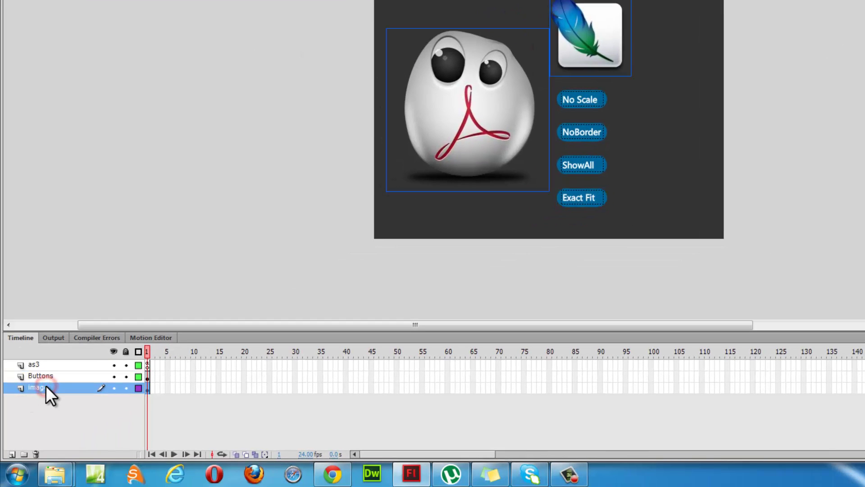
left_click(46, 372)
left_click(48, 365)
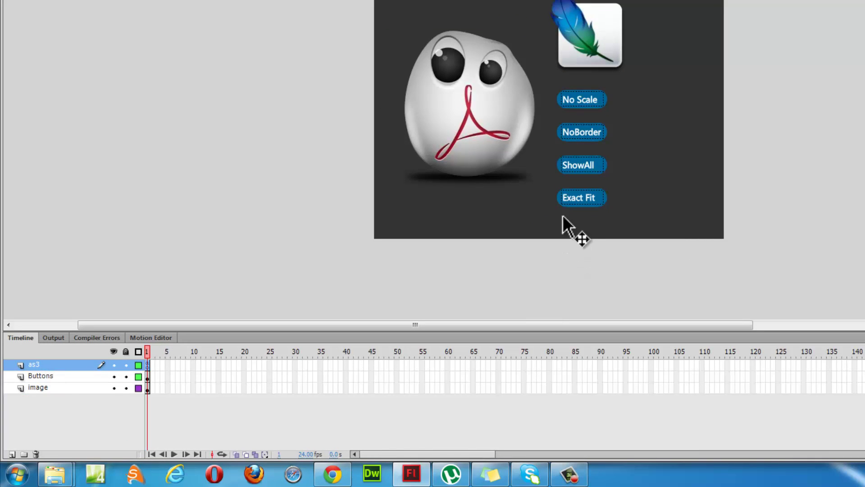
left_click(588, 100)
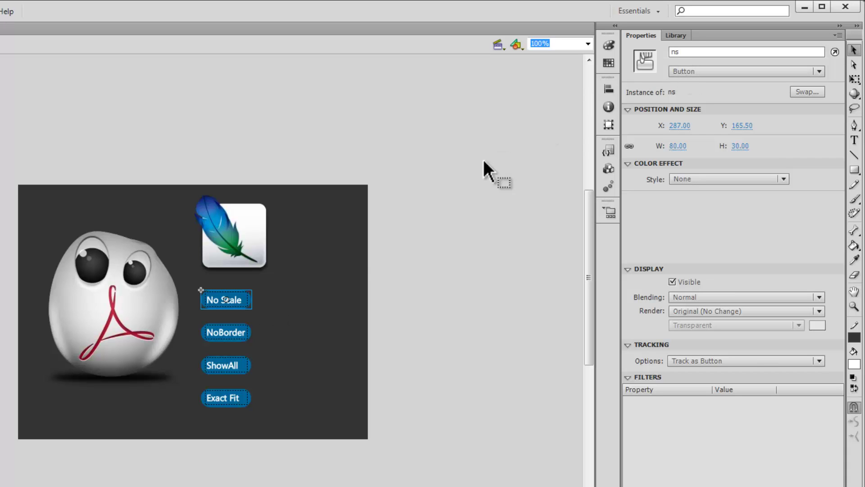
Select NoBorder, ShowAll and Exact Fit, highlighting their instance names nb, sa and ef in Properties.
left_click(223, 333)
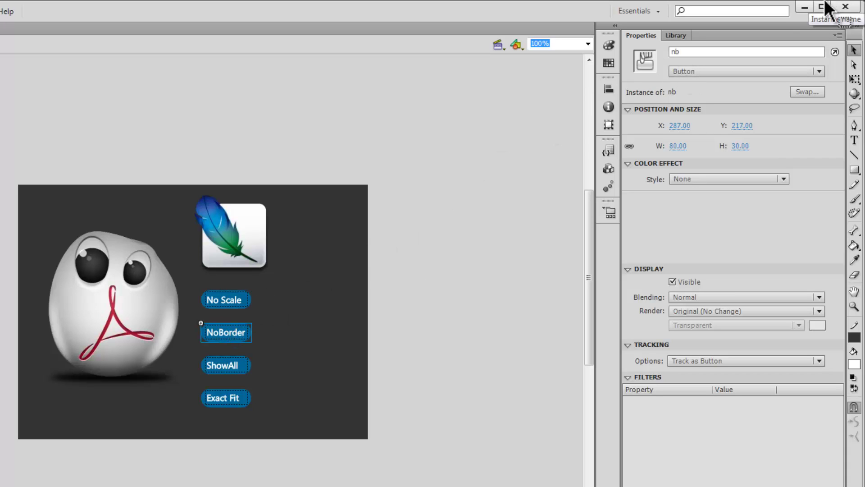
left_click(226, 360)
left_click(680, 51)
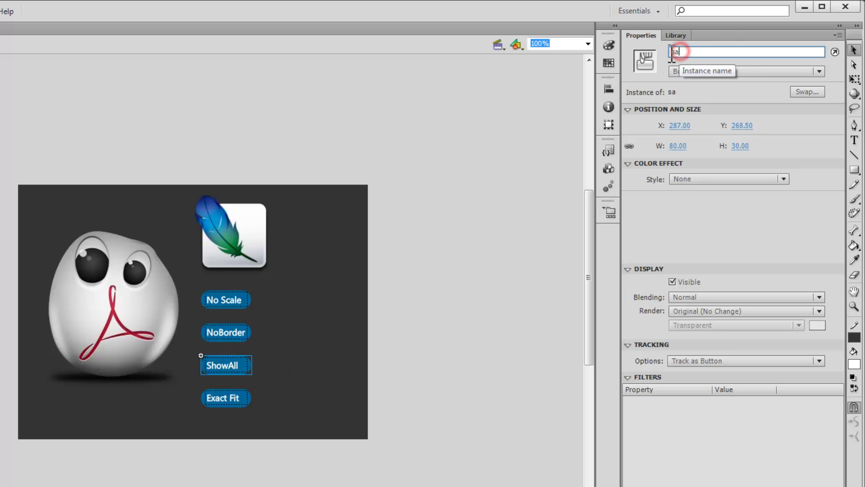
left_click(239, 399)
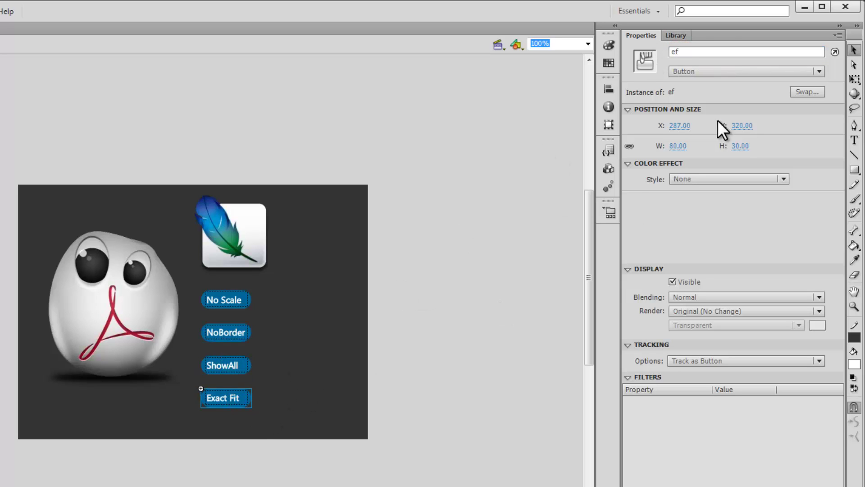
left_click(680, 51)
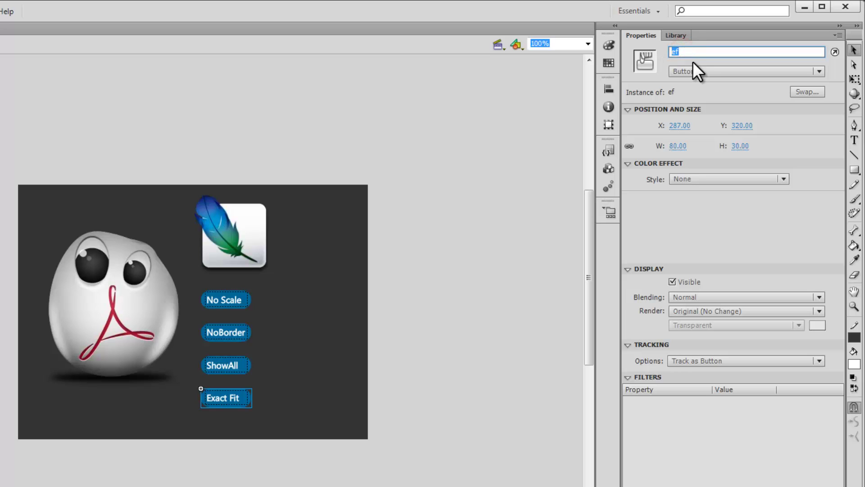
mouse_move(590, 189)
left_mouse_down()
mouse_move(405, 309)
mouse_move(325, 307)
left_mouse_up()
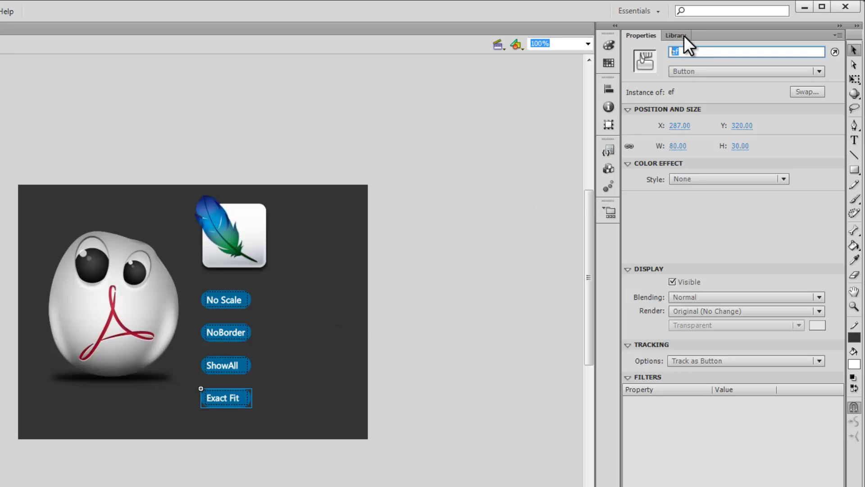